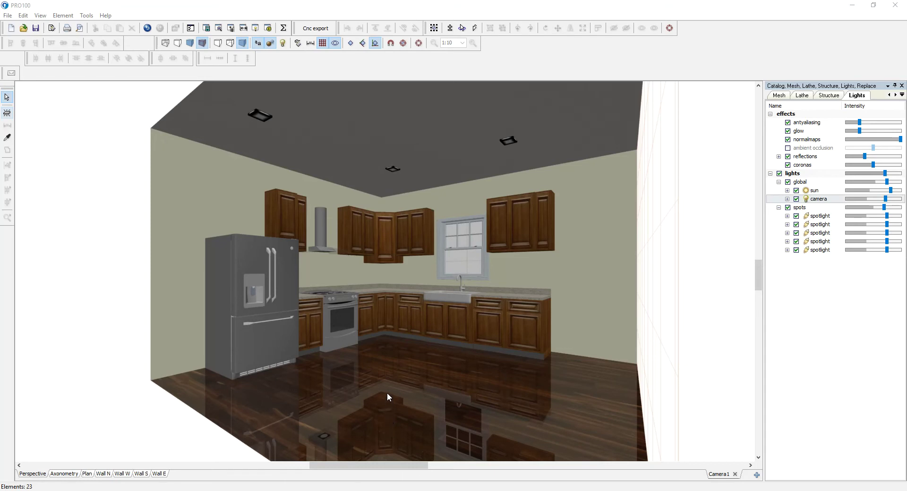
- Zoom and orbit to a close, head-on view of the cabinets, stove and sink wall
{"action": "scroll", "coordinate": [400, 413], "scroll_direction": "up", "scroll_amount": 1}
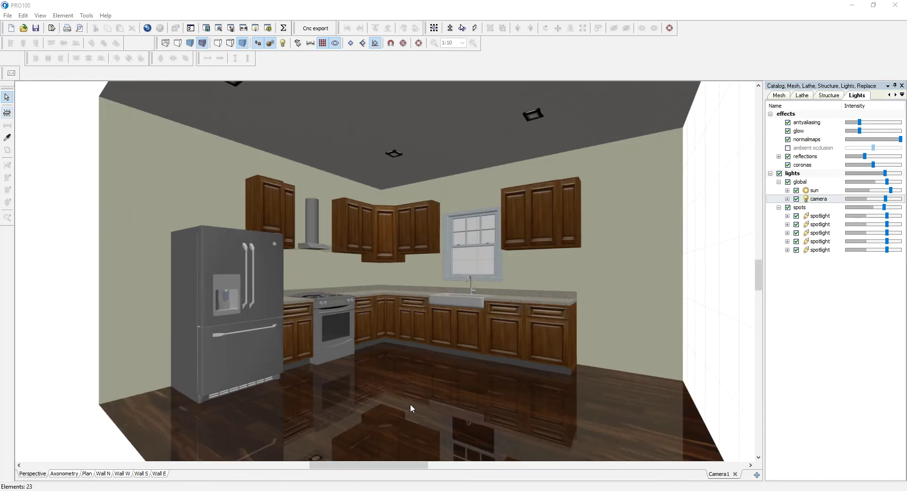
{"action": "scroll", "coordinate": [414, 428], "scroll_direction": "up", "scroll_amount": 1}
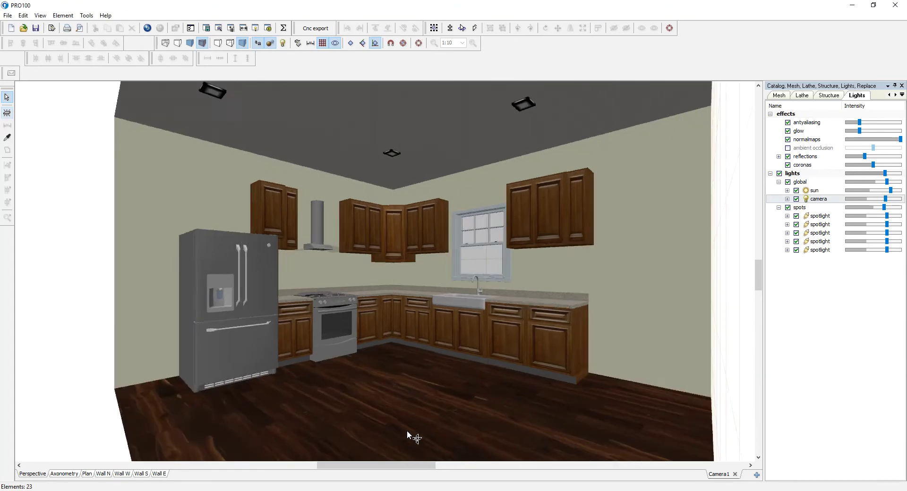
{"action": "left_click_drag", "start_coordinate": [409, 433], "coordinate": [425, 431]}
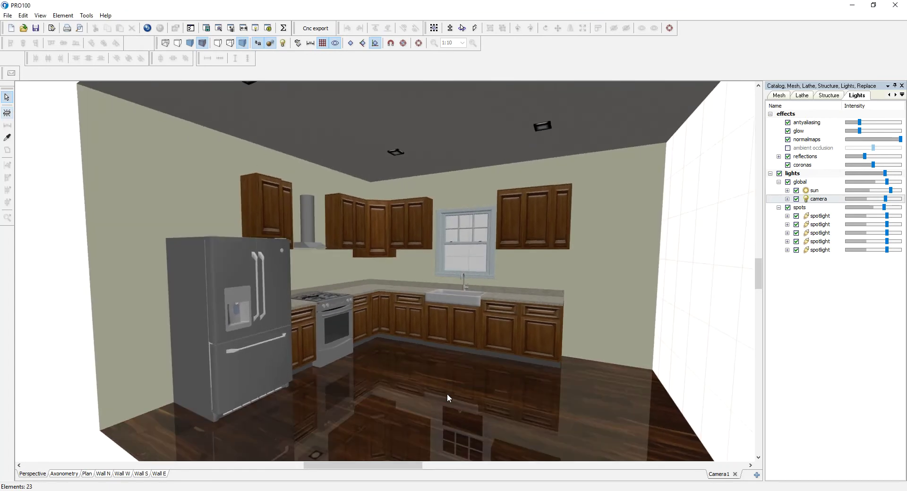
{"action": "scroll", "coordinate": [450, 387], "scroll_direction": "up", "scroll_amount": 2}
{"action": "scroll", "coordinate": [438, 431], "scroll_direction": "up", "scroll_amount": 1}
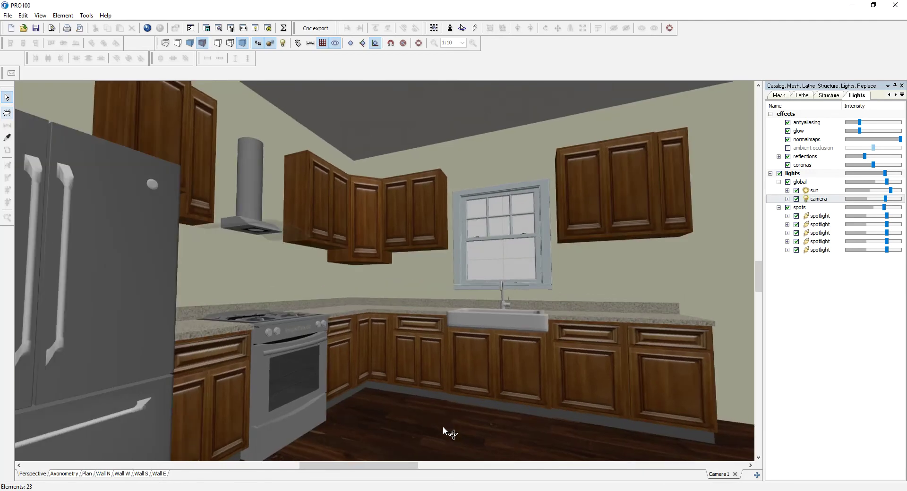
{"action": "scroll", "coordinate": [444, 429], "scroll_direction": "up", "scroll_amount": 1}
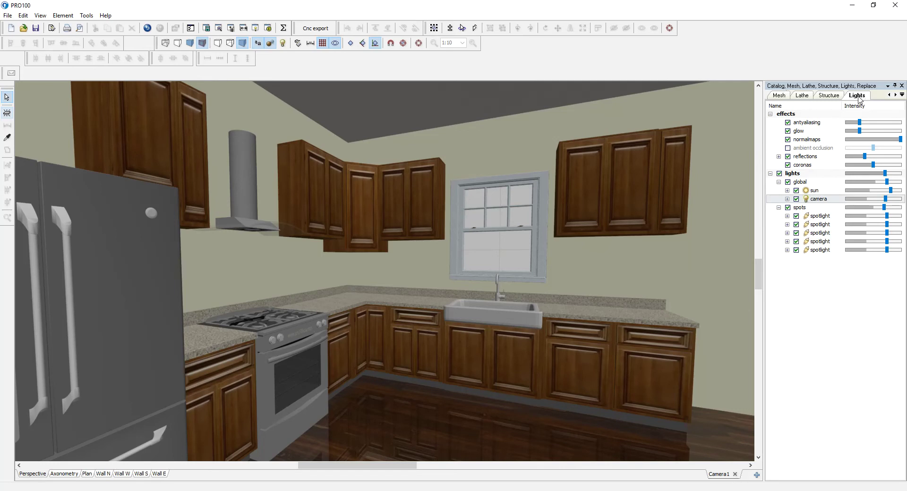
{"action": "left_click", "coordinate": [829, 96]}
- Undock and narrow the side panel, then show the texture catalog's Flooring folders
{"action": "left_click", "coordinate": [790, 96]}
{"action": "left_click_drag", "start_coordinate": [875, 92], "coordinate": [474, 282]}
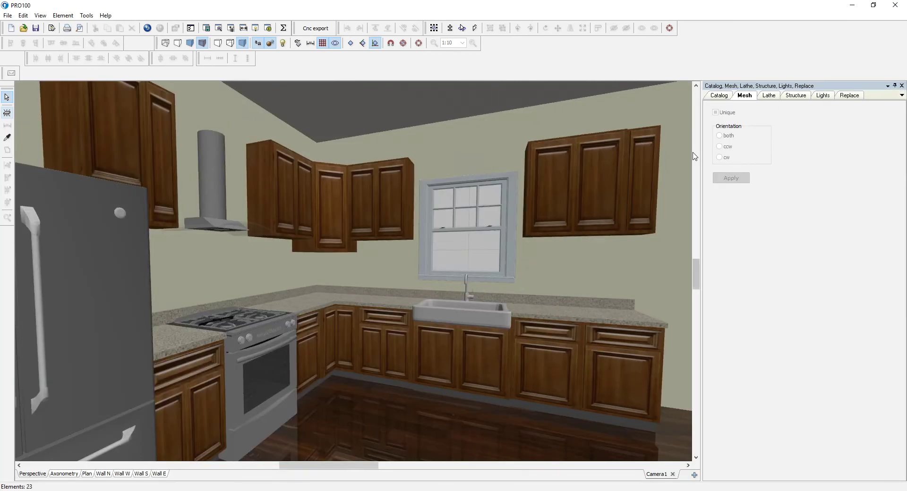
{"action": "left_click_drag", "start_coordinate": [701, 158], "coordinate": [766, 160]}
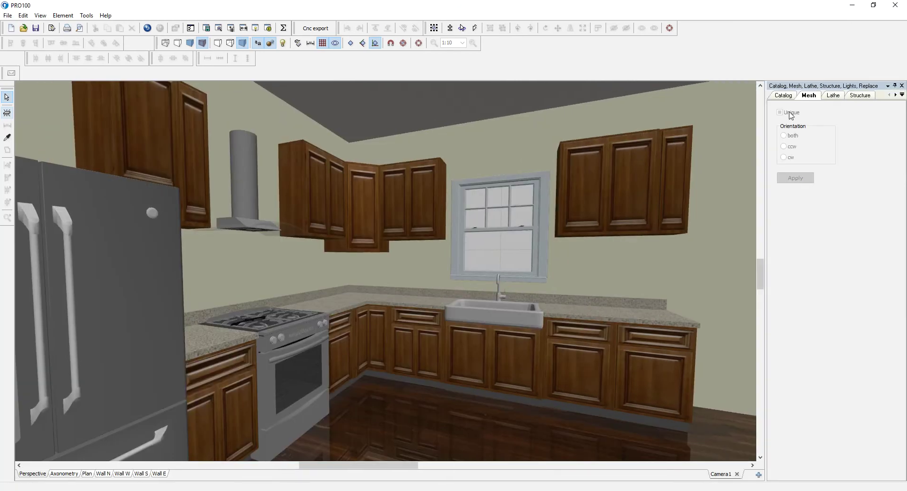
{"action": "left_click", "coordinate": [789, 97]}
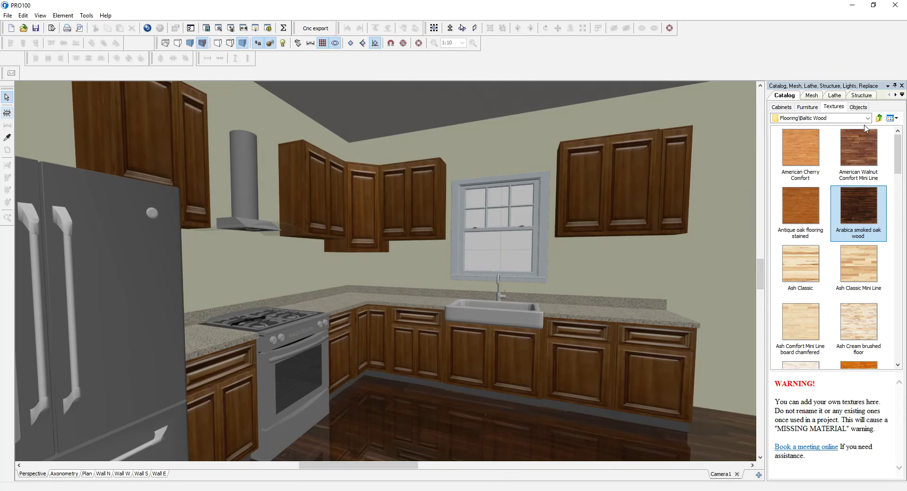
{"action": "left_click", "coordinate": [878, 118]}
{"action": "scroll", "coordinate": [509, 382], "scroll_direction": "down", "scroll_amount": 3}
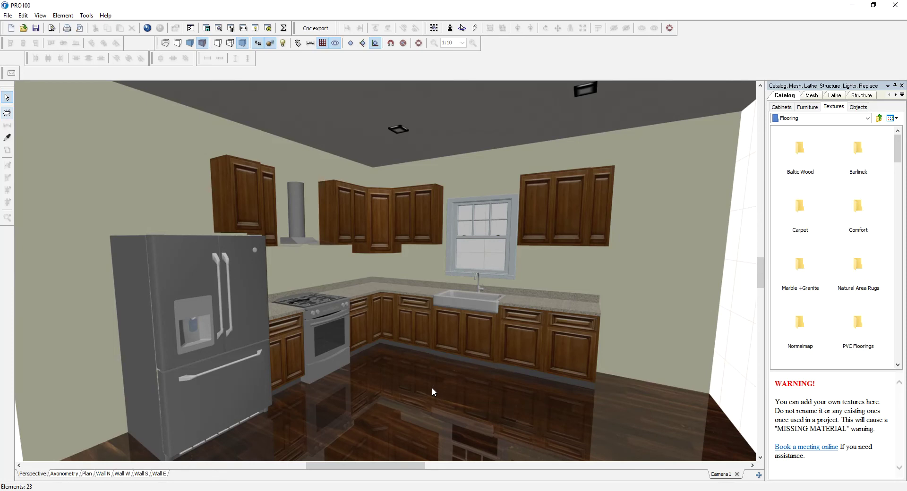
- Select the fridge and gas stove, deselect the stove, and open the price reports
{"action": "left_click", "coordinate": [232, 358]}
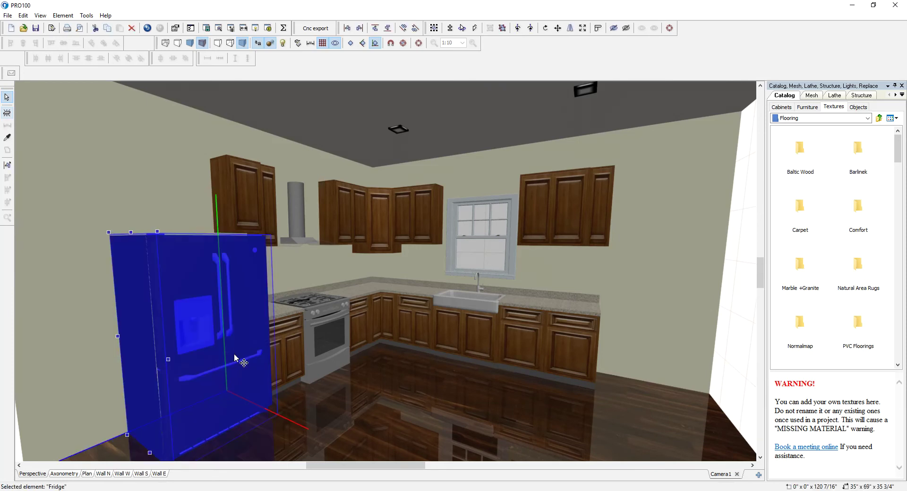
{"action": "left_click", "coordinate": [328, 336]}
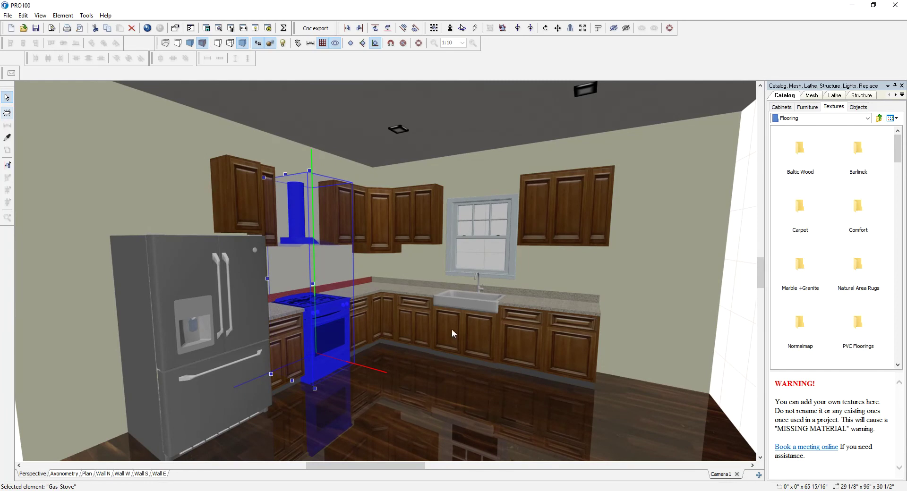
{"action": "left_click", "coordinate": [444, 389]}
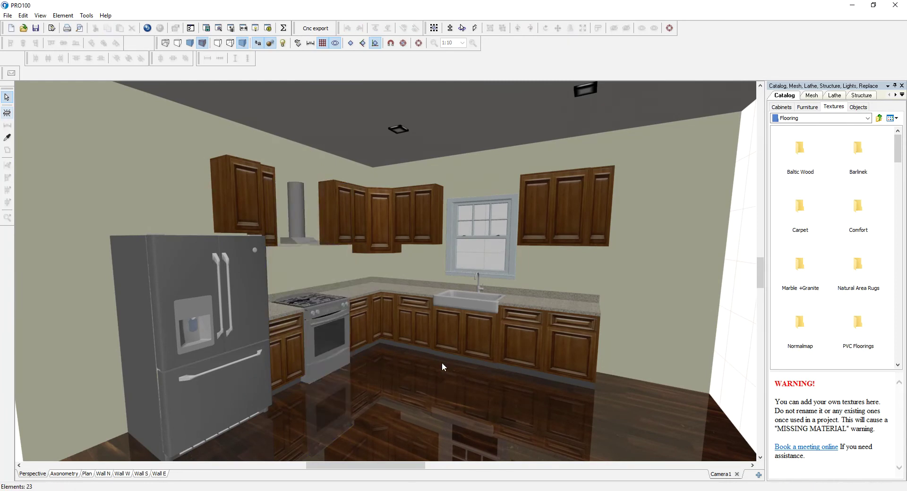
{"action": "left_click", "coordinate": [283, 28]}
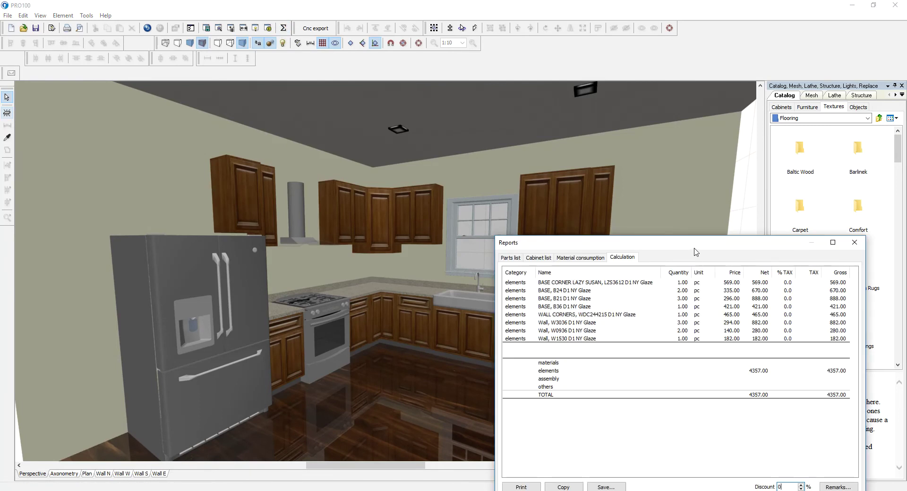
- Try a 5 discount, then reset Discount to 0 for a 4357.00 total and close Reports
{"action": "left_click_drag", "start_coordinate": [695, 243], "coordinate": [358, 158]}
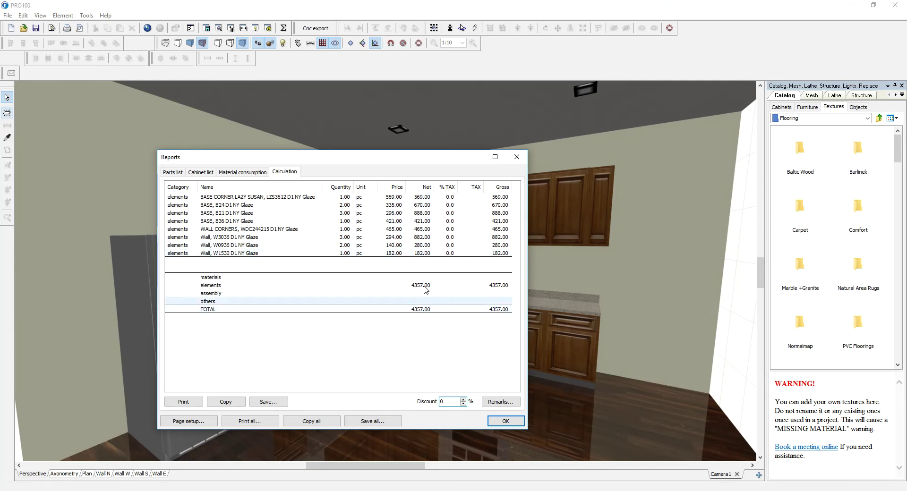
{"action": "left_click_drag", "start_coordinate": [377, 162], "coordinate": [459, 173]}
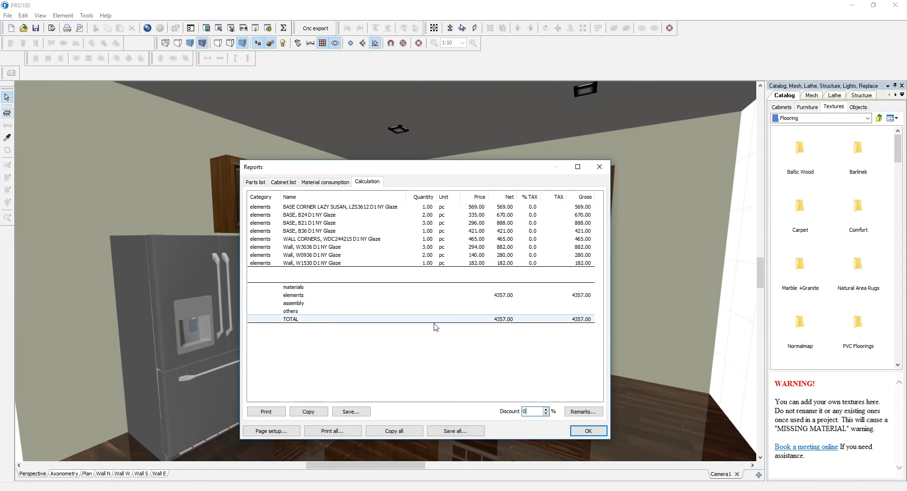
{"action": "type", "text": "5"}
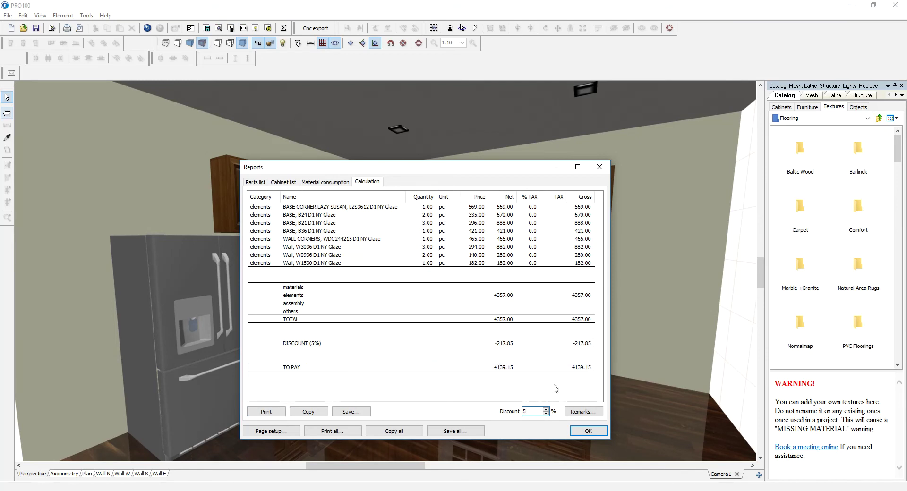
{"action": "type", "text": "0"}
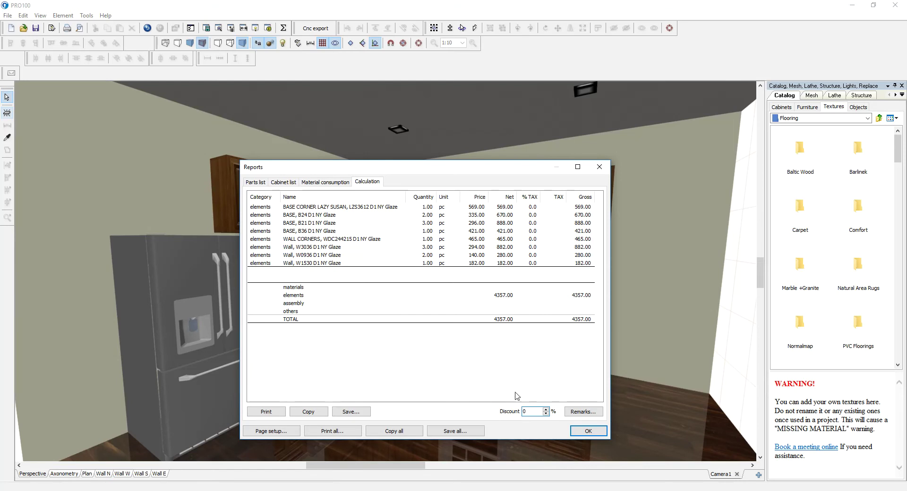
{"action": "left_click", "coordinate": [598, 167]}
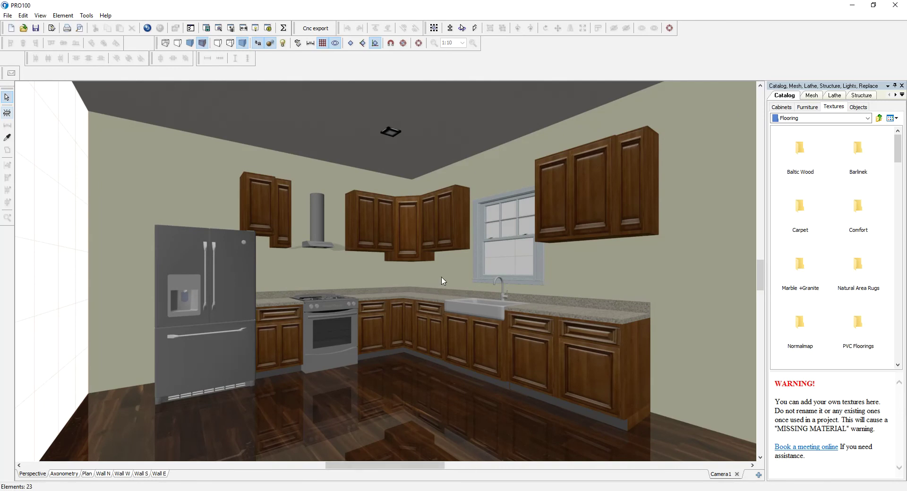
- Preview the kitchen photorealistically lit, switch it off, and return to the top Textures folders
{"action": "left_click", "coordinate": [282, 43]}
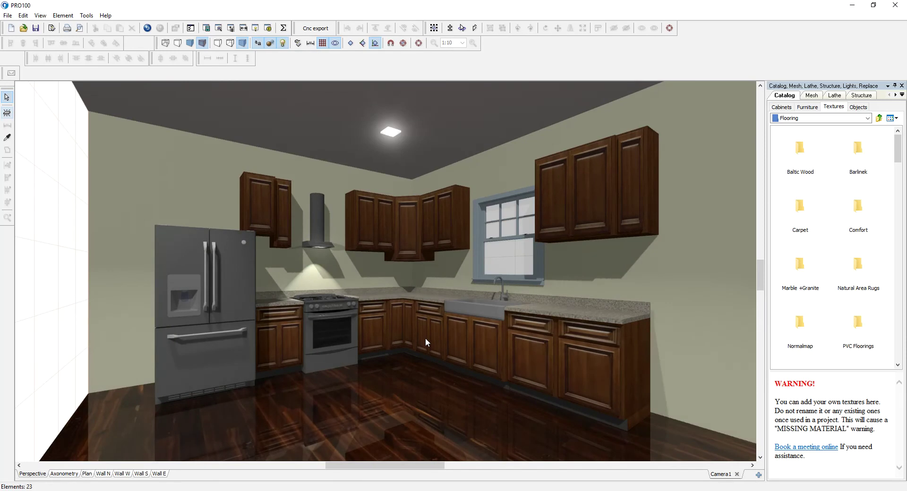
{"action": "right_click_drag", "start_coordinate": [453, 417], "coordinate": [502, 411]}
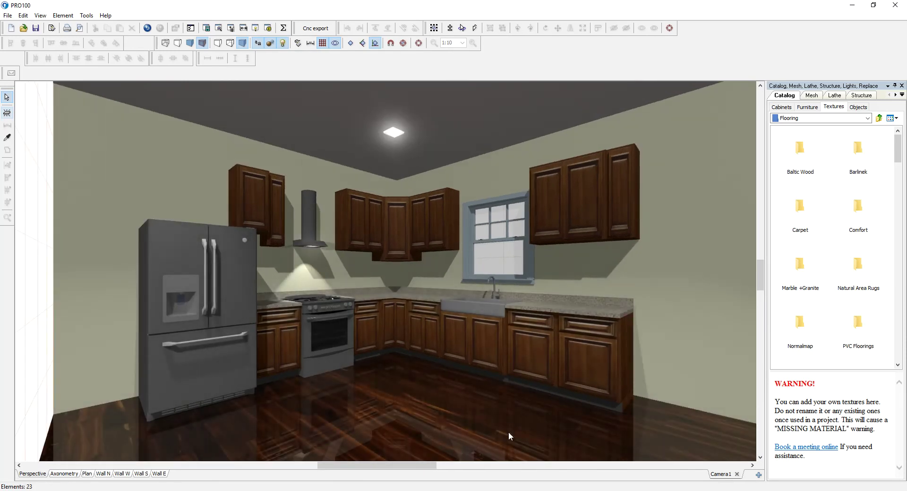
{"action": "scroll", "coordinate": [529, 432], "scroll_direction": "up", "scroll_amount": 3}
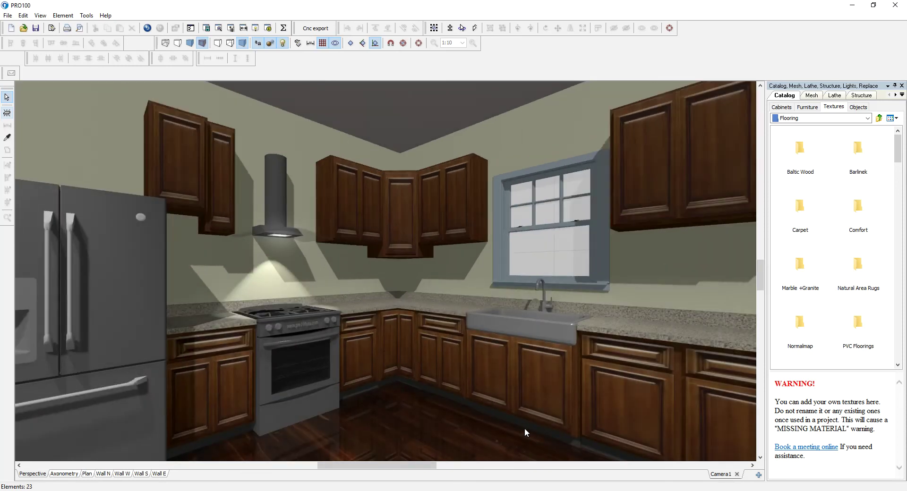
{"action": "left_click", "coordinate": [283, 43]}
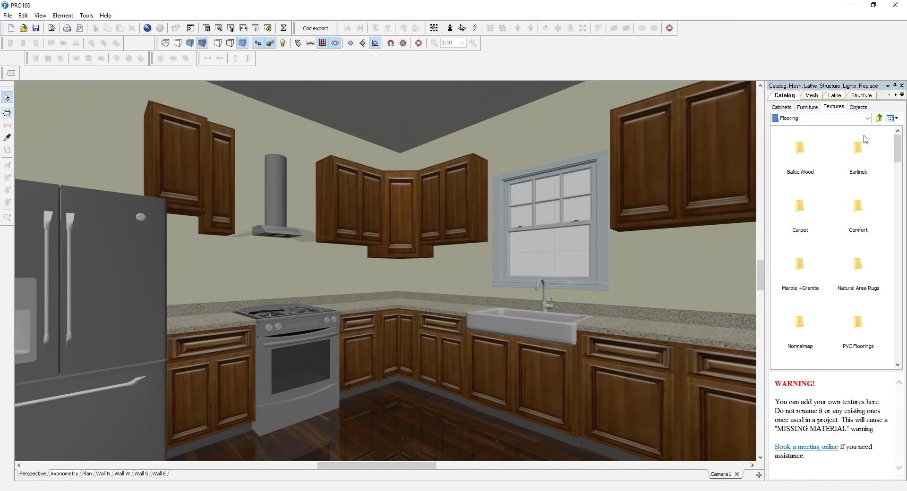
{"action": "left_click", "coordinate": [879, 118]}
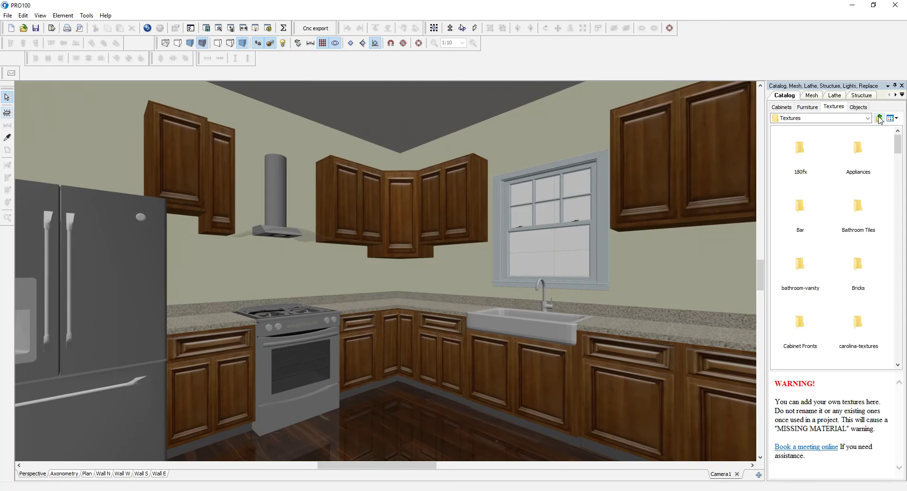
- Open the GSW texture folder and then its D9Antique series
{"action": "left_click_drag", "start_coordinate": [898, 151], "coordinate": [898, 206]}
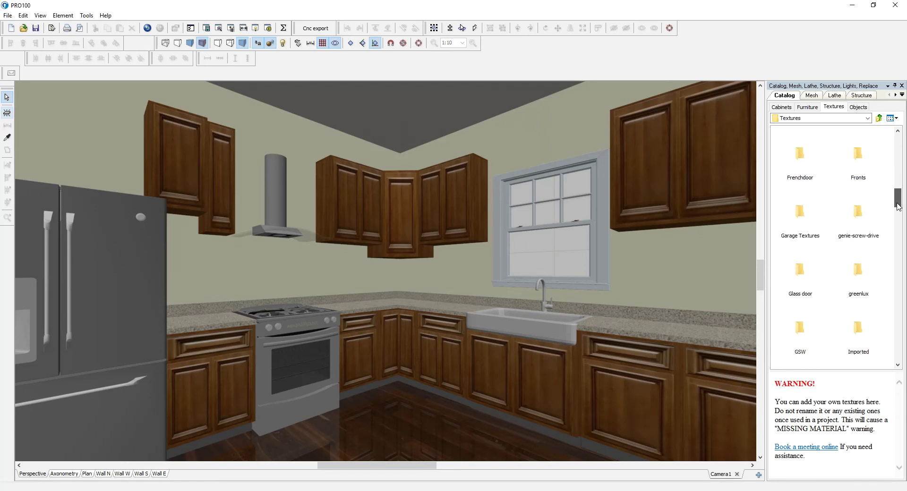
{"action": "double_click", "coordinate": [803, 328]}
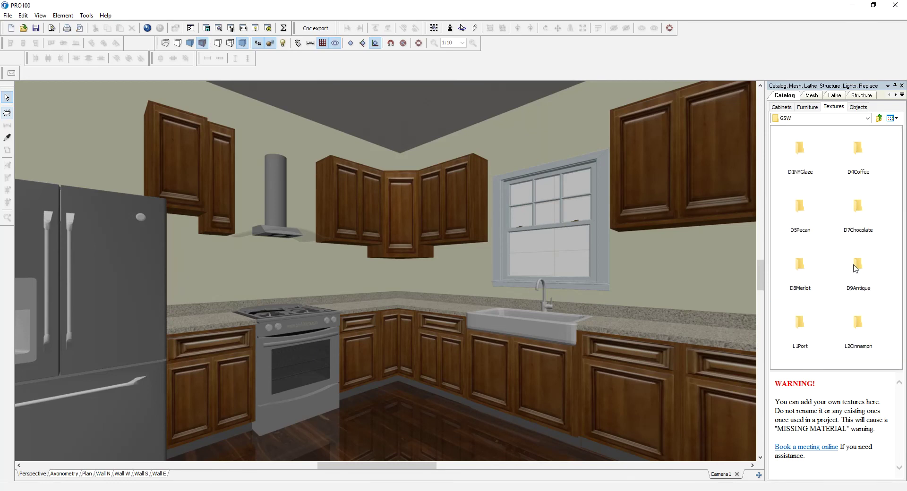
{"action": "double_click", "coordinate": [857, 265]}
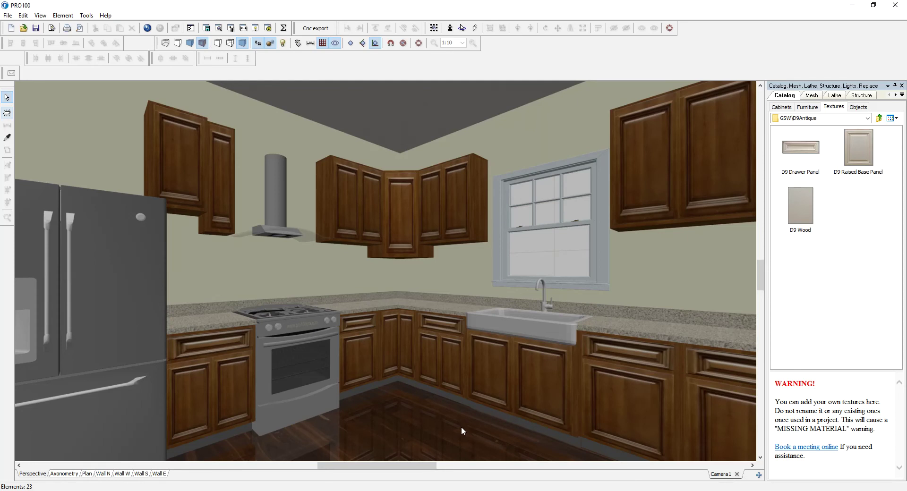
- Apply D9 Wood to carcasses, D9 Raised Base Panel to doors, D9 Drawer Panel to drawers
{"action": "scroll", "coordinate": [461, 427], "scroll_direction": "down", "scroll_amount": 5}
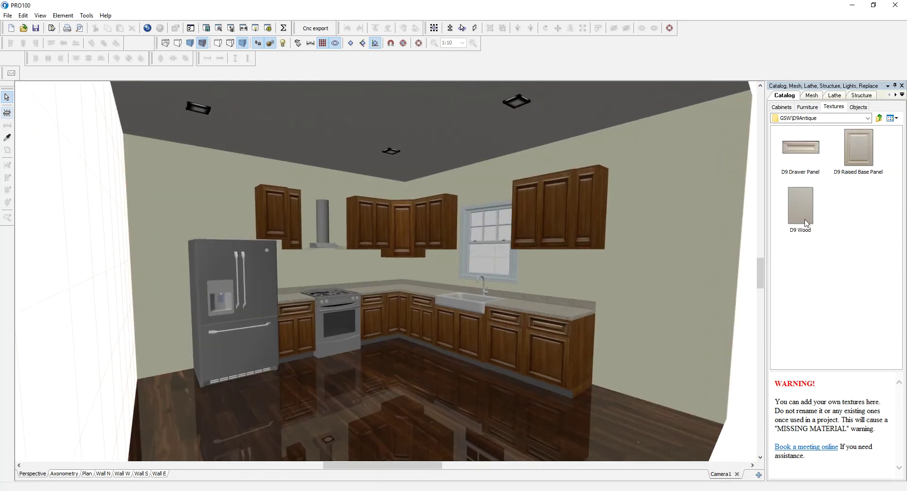
{"action": "left_click_drag", "start_coordinate": [806, 223], "coordinate": [584, 359]}
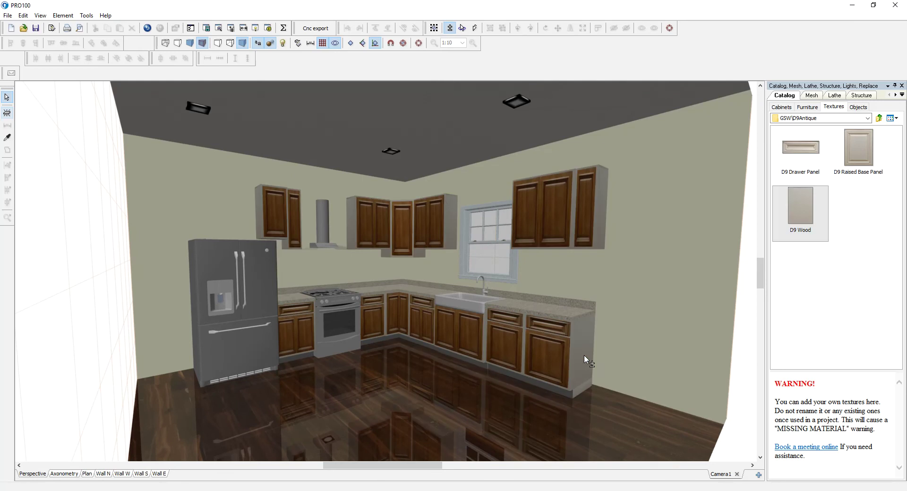
{"action": "middle_click_drag", "start_coordinate": [544, 433], "coordinate": [735, 243]}
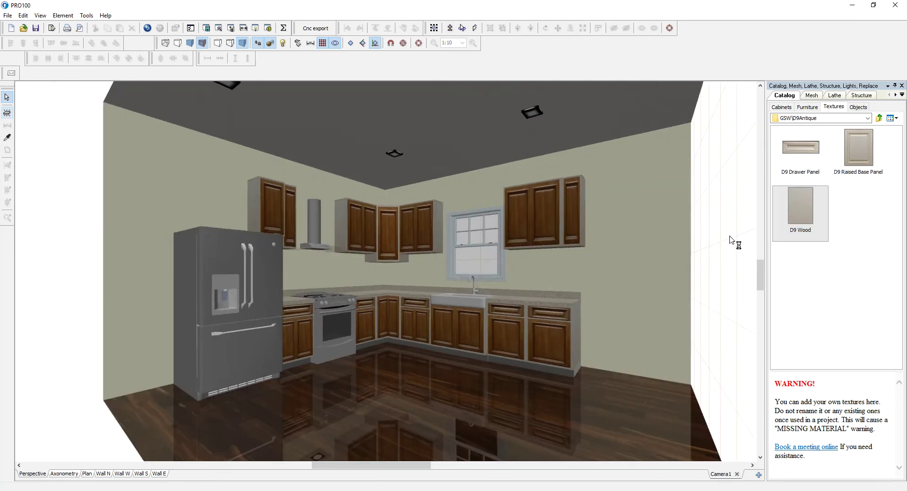
{"action": "left_click_drag", "start_coordinate": [857, 157], "coordinate": [557, 350]}
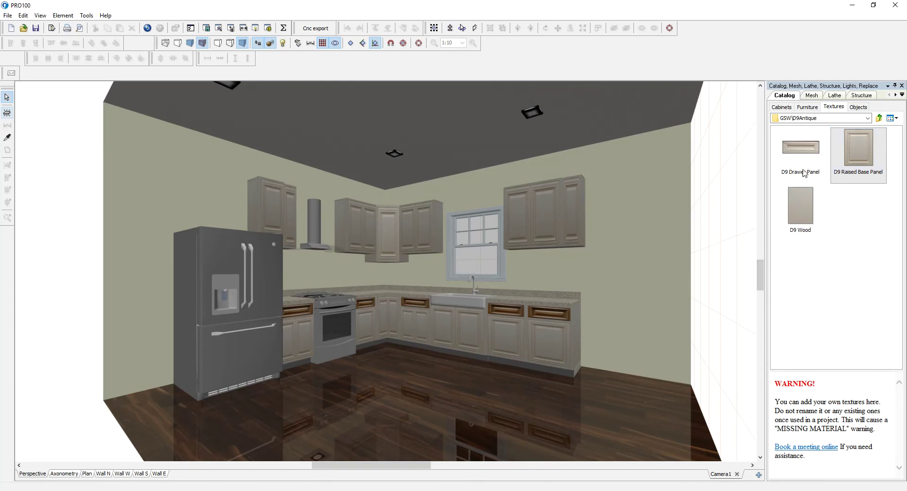
{"action": "left_click_drag", "start_coordinate": [806, 151], "coordinate": [548, 326]}
{"action": "scroll", "coordinate": [387, 416], "scroll_direction": "up", "scroll_amount": 3}
{"action": "scroll", "coordinate": [389, 420], "scroll_direction": "up", "scroll_amount": 5}
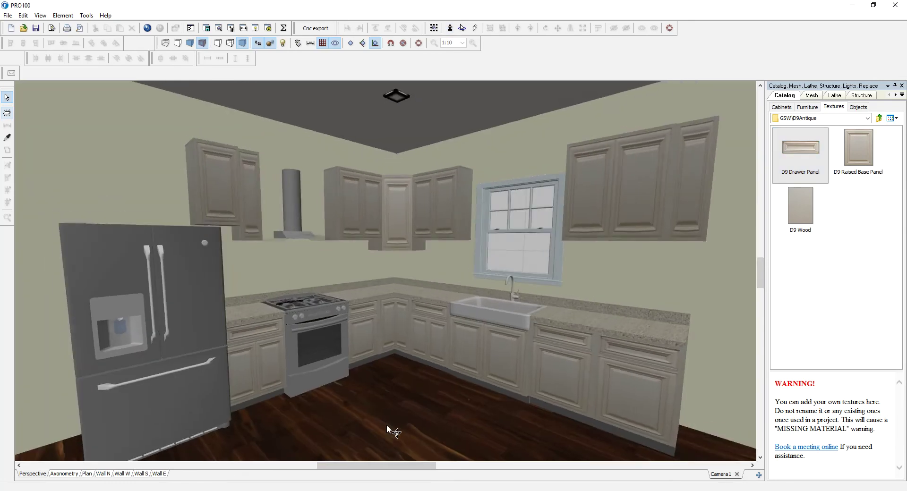
{"action": "scroll", "coordinate": [397, 428], "scroll_direction": "up", "scroll_amount": 5}
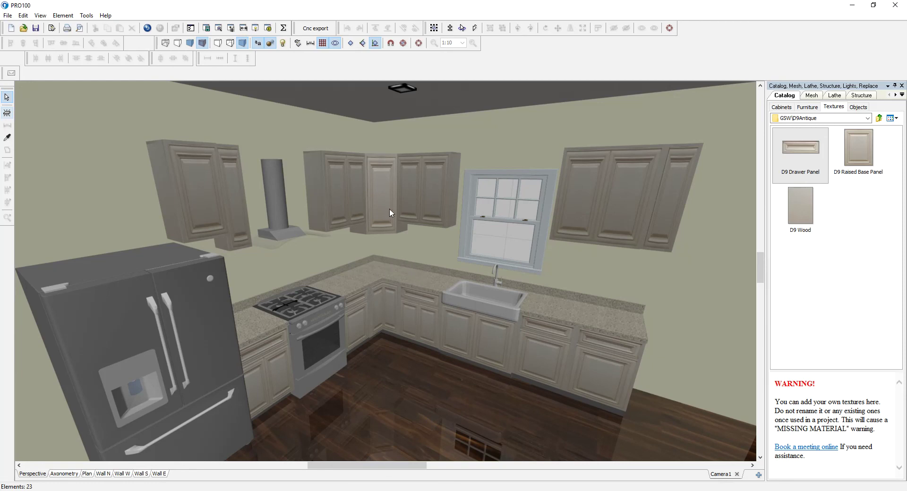
- Review the 5394.00 D9 Antique calculation, then go back up to the GSW series list
{"action": "left_click", "coordinate": [284, 28]}
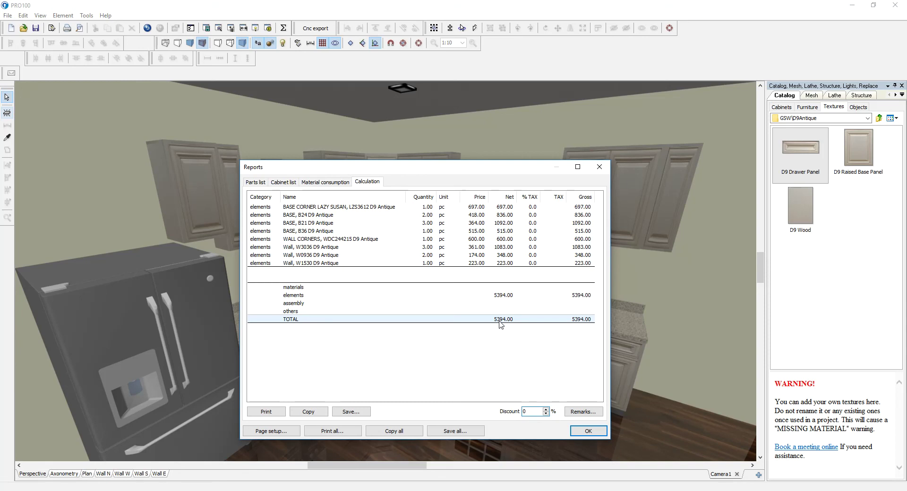
{"action": "left_click", "coordinate": [585, 434]}
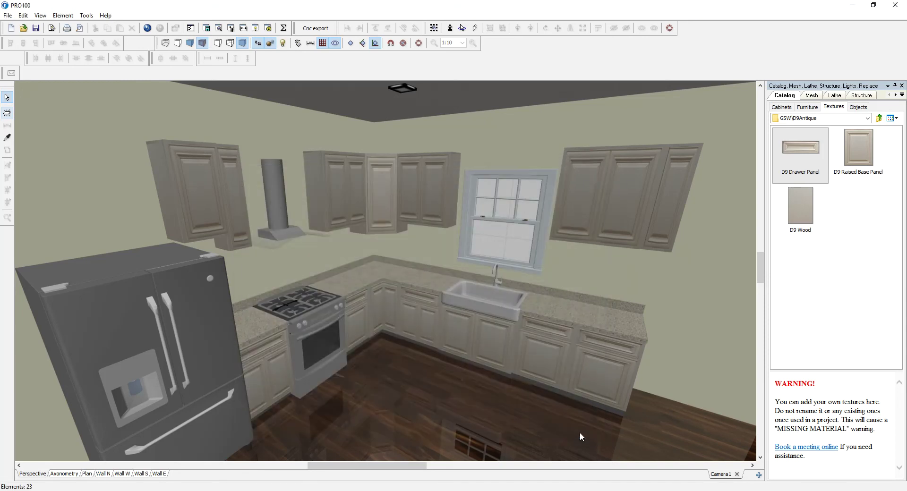
{"action": "scroll", "coordinate": [563, 432], "scroll_direction": "up", "scroll_amount": 2}
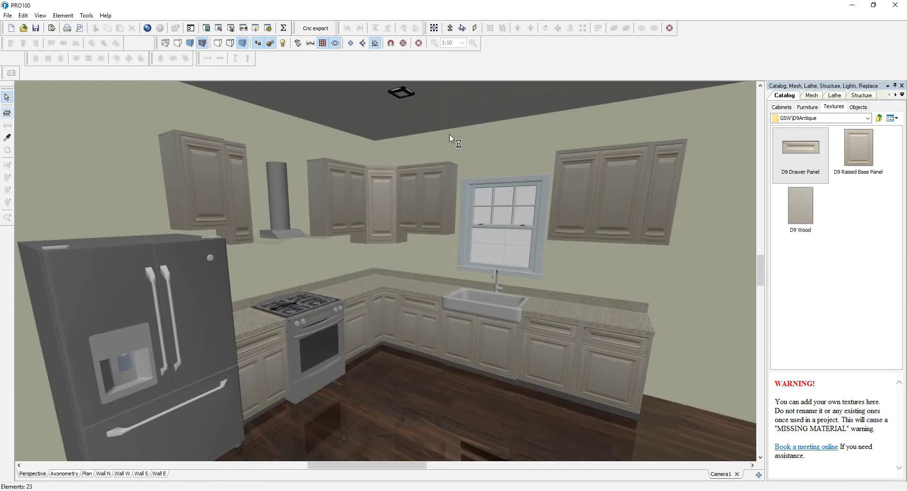
{"action": "left_click", "coordinate": [298, 43]}
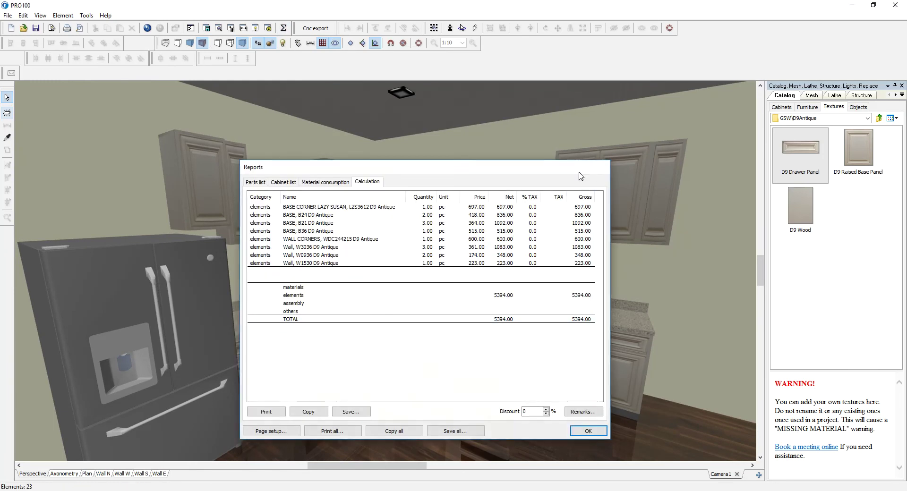
{"action": "left_click", "coordinate": [598, 167]}
{"action": "left_click", "coordinate": [879, 120]}
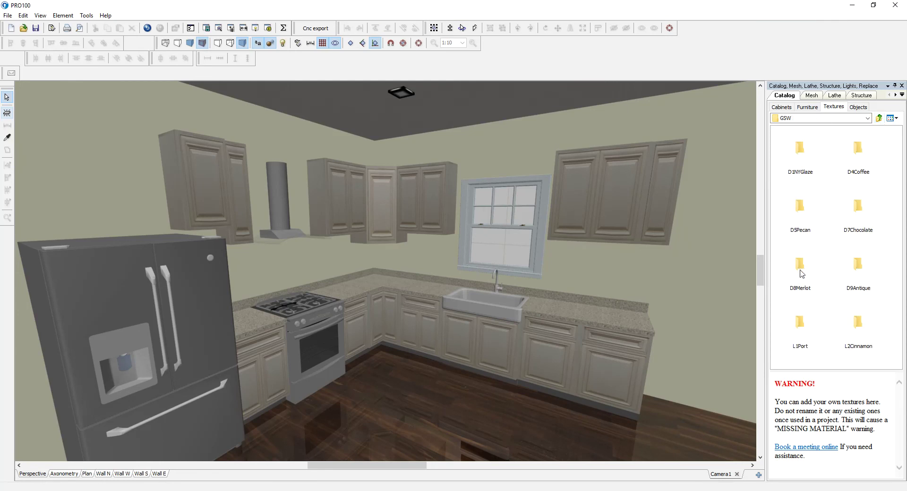
- Open D5Pecan and apply D5 Wood, D5 Base Raised Panel and D5 Drawer Panel to the cabinets
{"action": "double_click", "coordinate": [806, 215]}
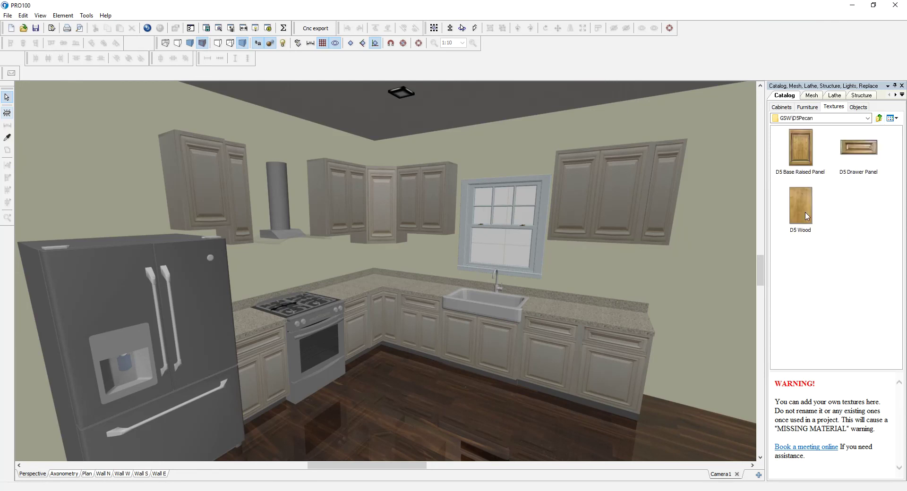
{"action": "scroll", "coordinate": [584, 432], "scroll_direction": "down", "scroll_amount": 5}
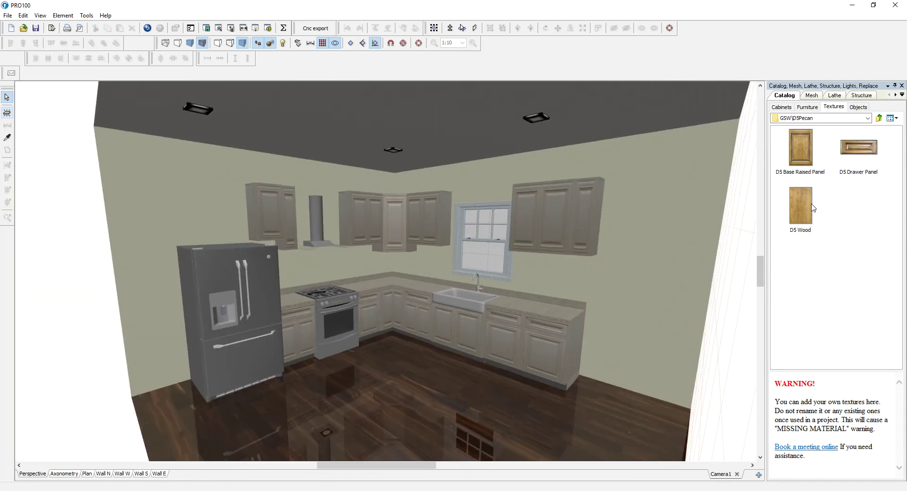
{"action": "left_click_drag", "start_coordinate": [793, 218], "coordinate": [574, 357]}
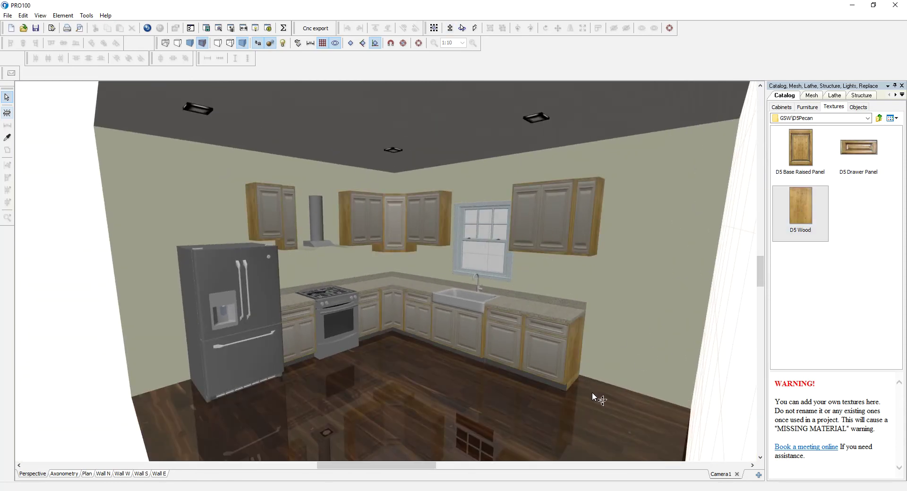
{"action": "left_click_drag", "start_coordinate": [798, 151], "coordinate": [543, 345]}
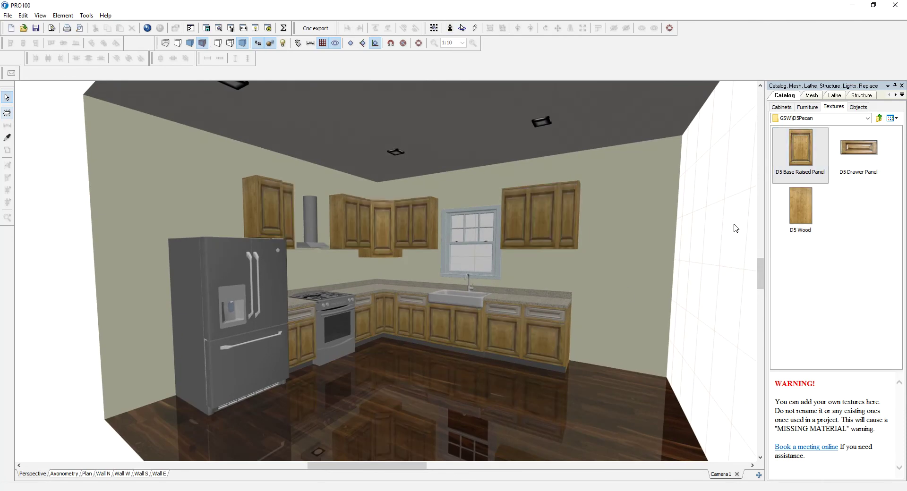
{"action": "left_click_drag", "start_coordinate": [856, 149], "coordinate": [543, 326]}
{"action": "scroll", "coordinate": [426, 412], "scroll_direction": "up", "scroll_amount": 3}
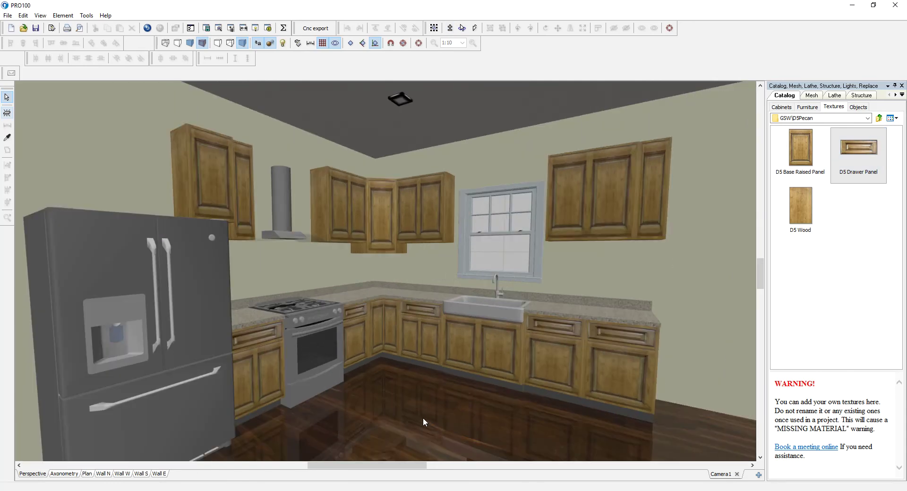
- Turn on lit rendering and zoom in on the shadows beneath the wall cabinets
{"action": "left_click", "coordinate": [282, 43]}
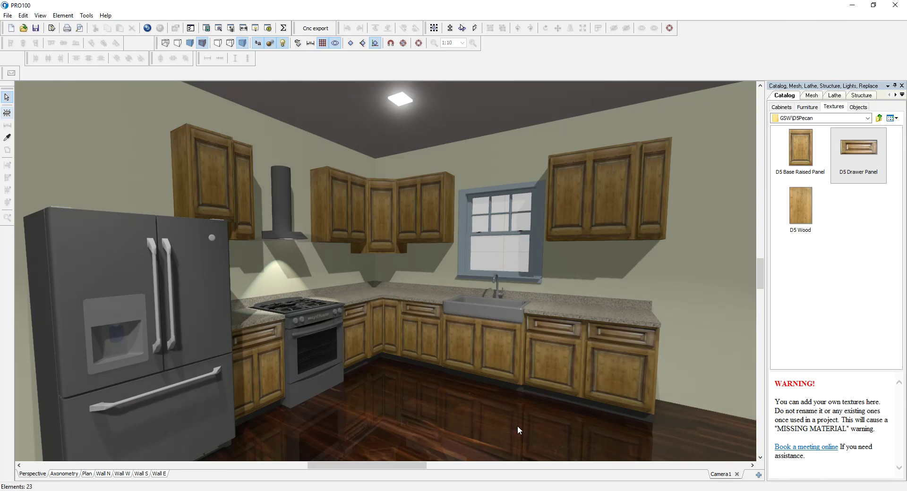
{"action": "scroll", "coordinate": [562, 443], "scroll_direction": "up", "scroll_amount": 2}
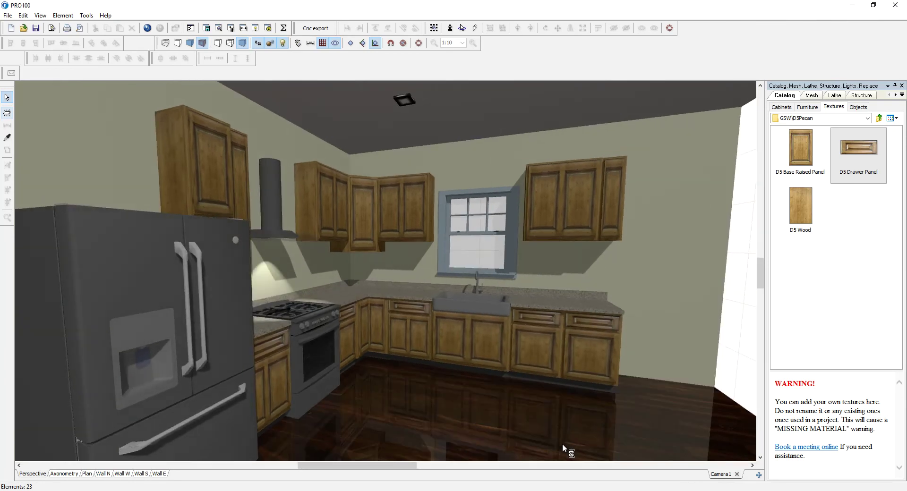
{"action": "scroll", "coordinate": [557, 444], "scroll_direction": "up", "scroll_amount": 1}
{"action": "scroll", "coordinate": [557, 442], "scroll_direction": "up", "scroll_amount": 1}
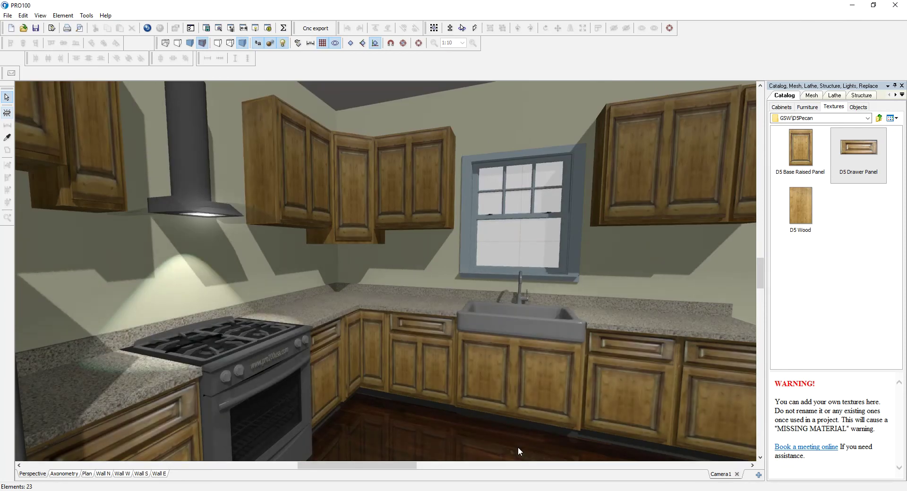
{"action": "scroll", "coordinate": [518, 446], "scroll_direction": "down", "scroll_amount": 2}
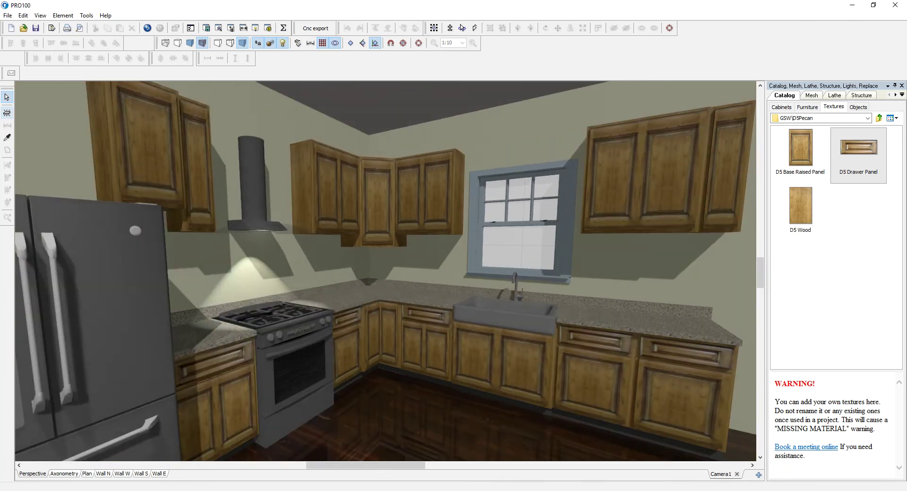
{"action": "left_click", "coordinate": [283, 28]}
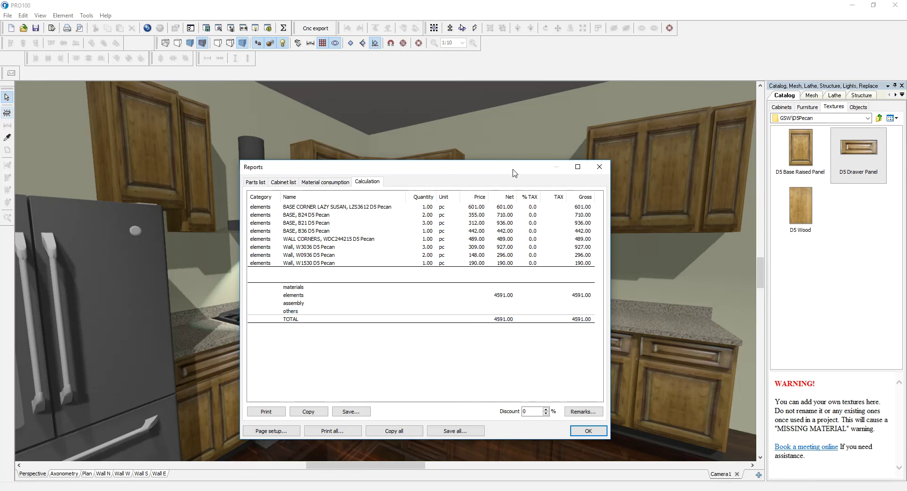
{"action": "left_click_drag", "start_coordinate": [512, 171], "coordinate": [477, 178]}
{"action": "left_click", "coordinate": [565, 174]}
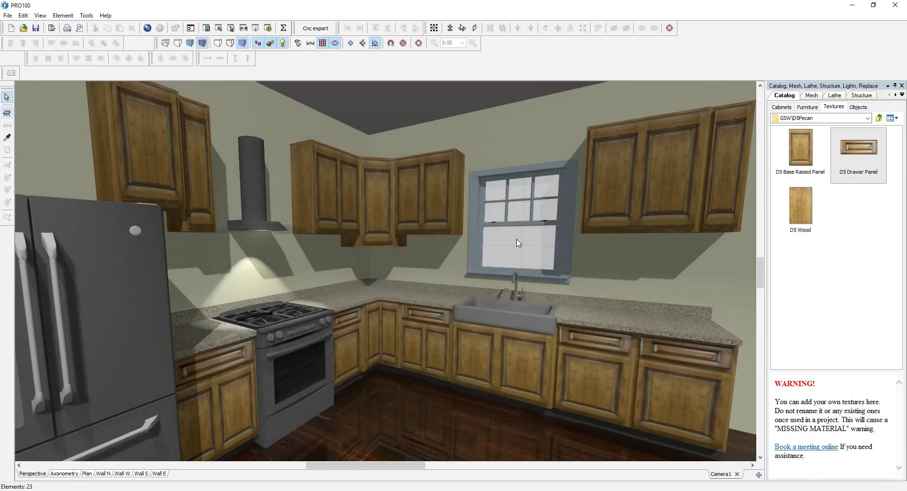
{"action": "scroll", "coordinate": [472, 386], "scroll_direction": "down", "scroll_amount": 5}
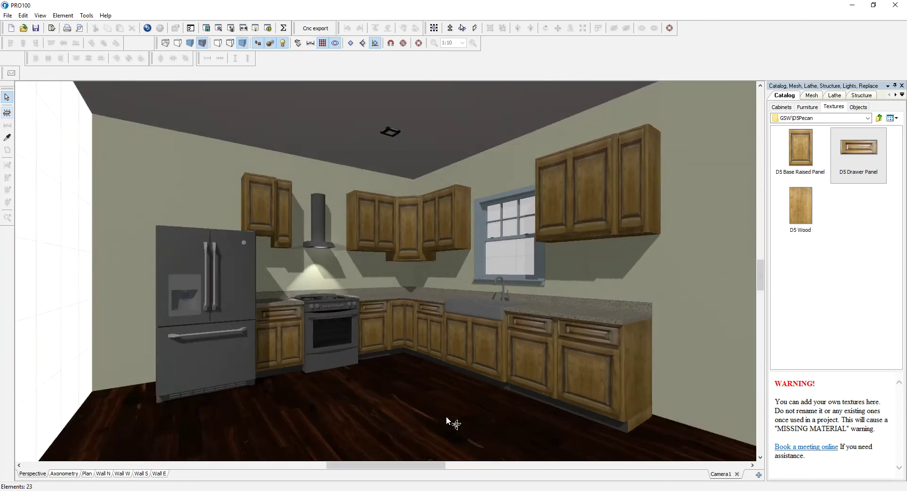
- Orbit out to the whole lit room and browse the Priced Catalog's wall cabinets
{"action": "left_click_drag", "start_coordinate": [446, 415], "coordinate": [475, 418]}
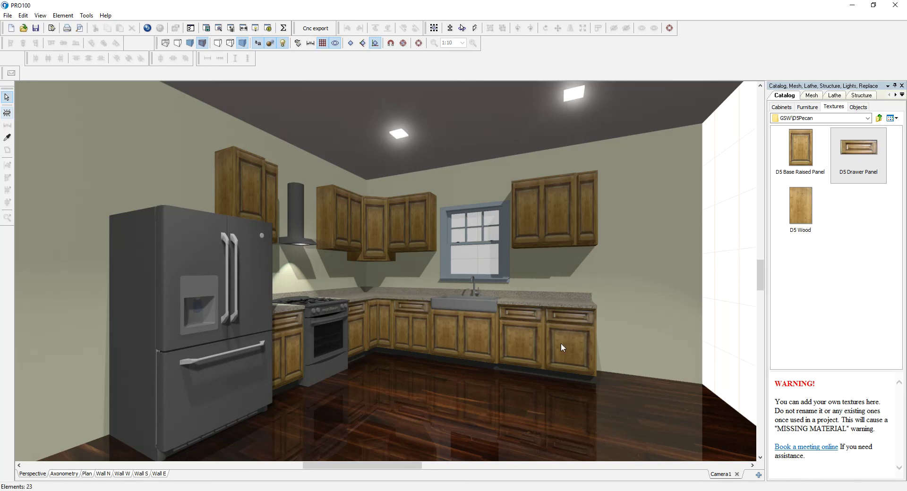
{"action": "left_click", "coordinate": [781, 107]}
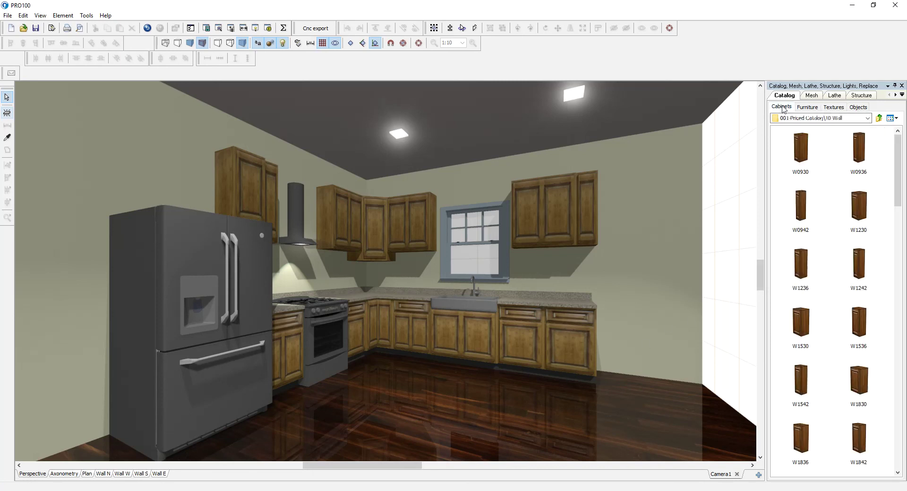